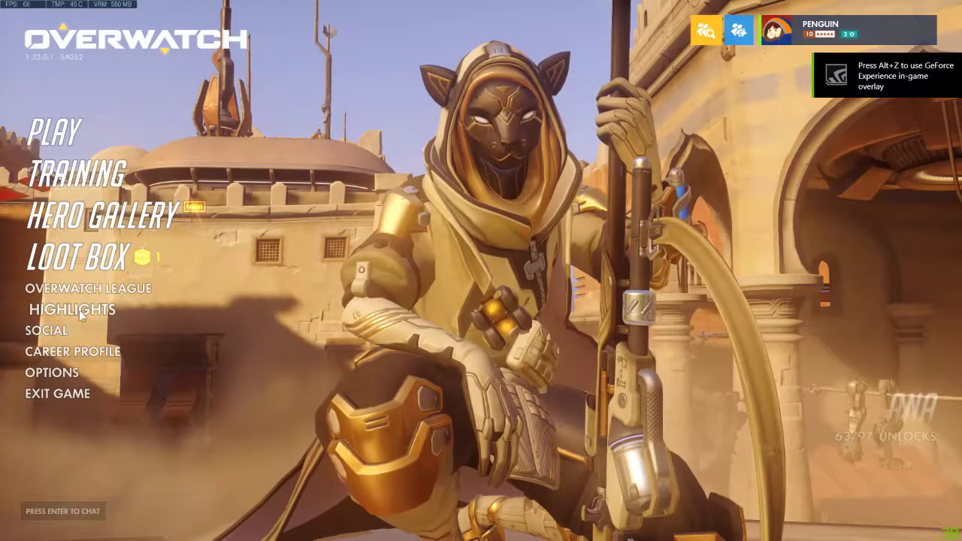
# View the saved Highlights, then return to the main menu and open Options
pyautogui.click(82, 314)
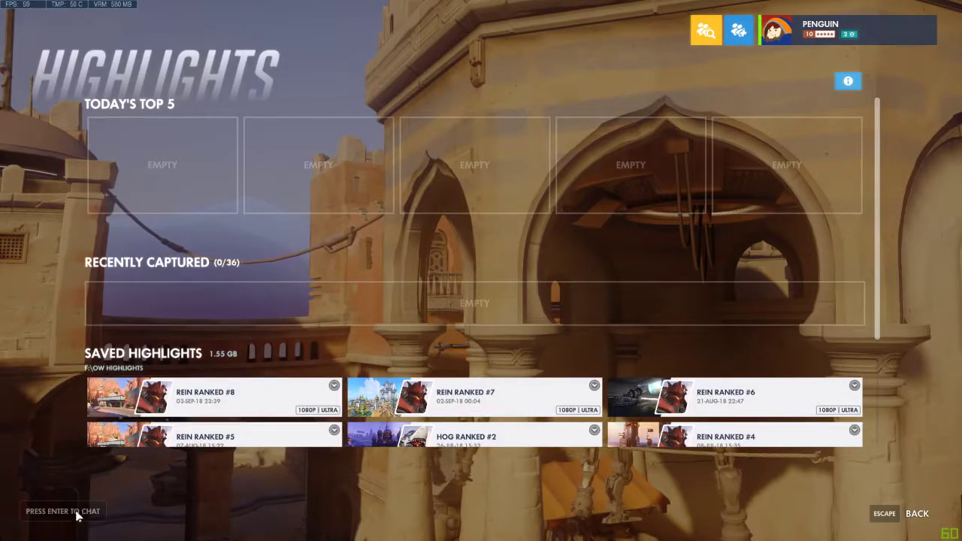
pyautogui.click(910, 513)
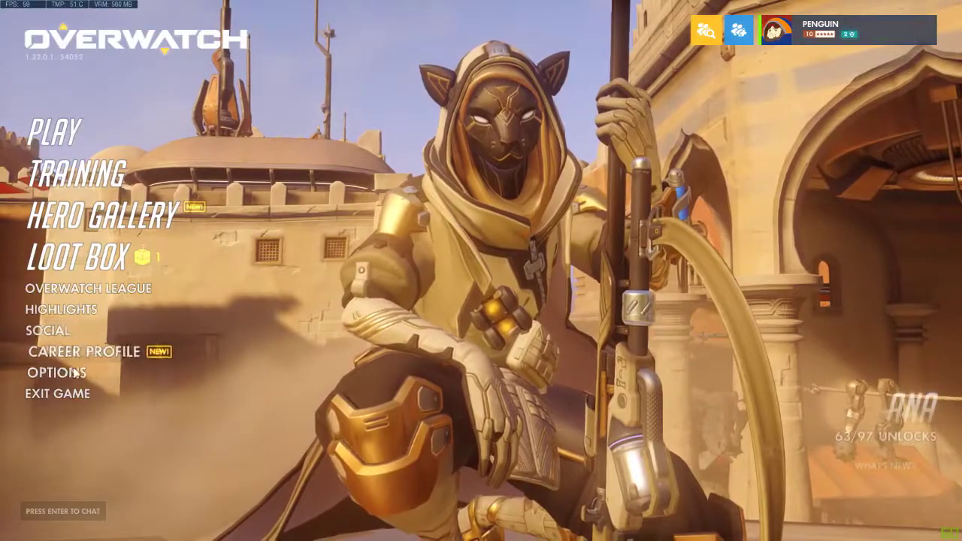
pyautogui.click(52, 372)
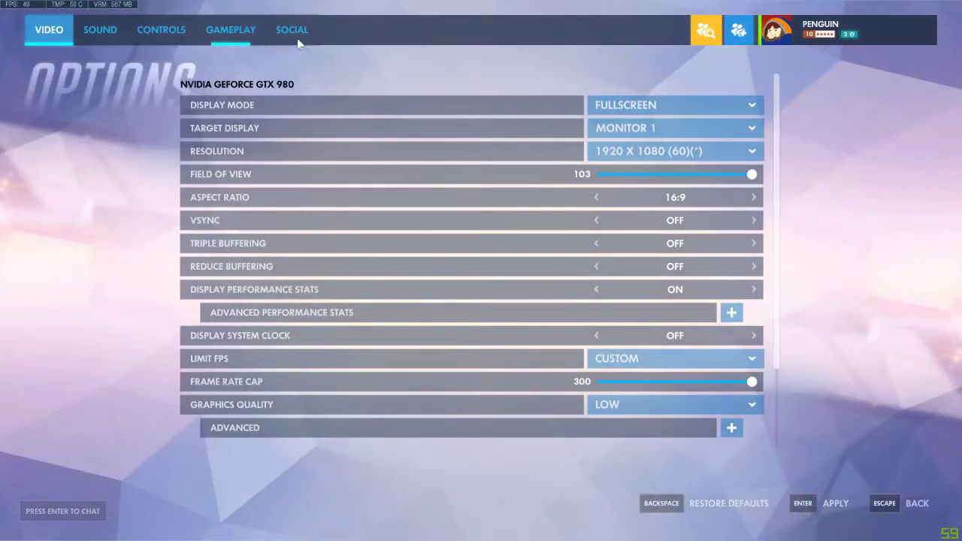
# Look through the Sound, Controls, Gameplay, Social and Video settings, ending on Gameplay
pyautogui.click(100, 30)
pyautogui.click(170, 30)
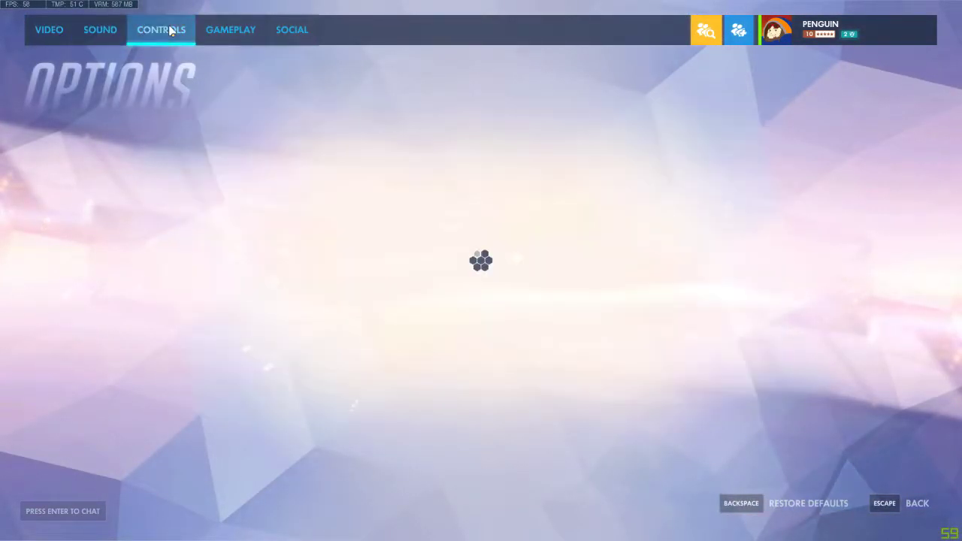
pyautogui.click(227, 31)
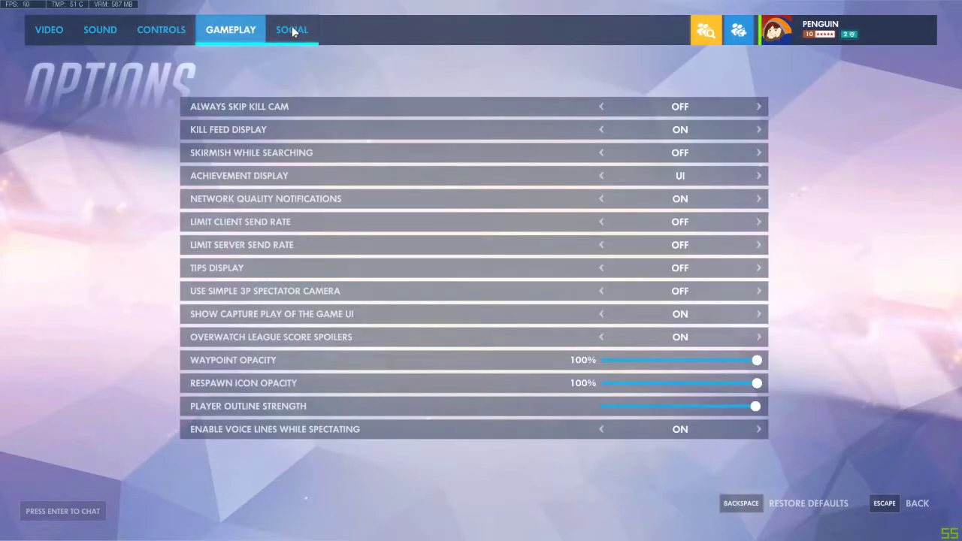
pyautogui.click(292, 30)
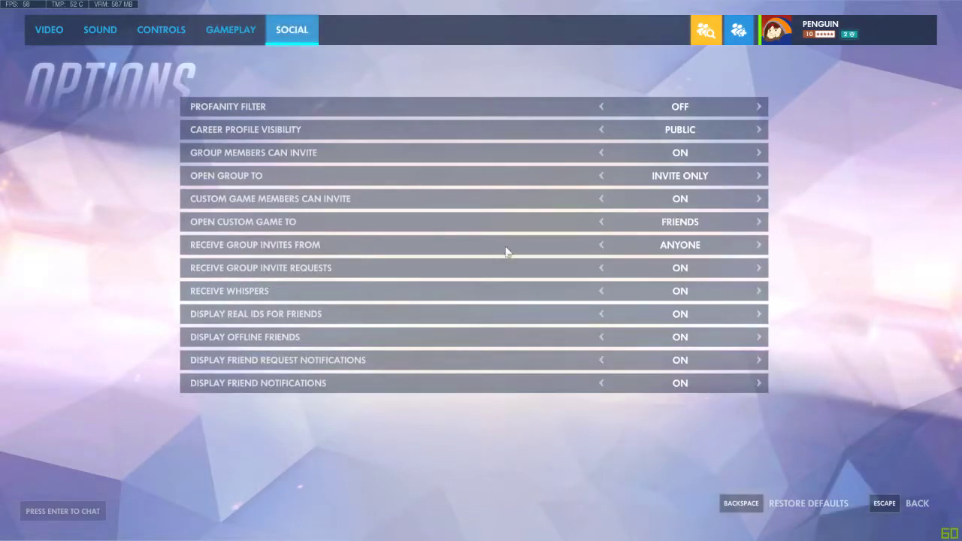
pyautogui.click(67, 36)
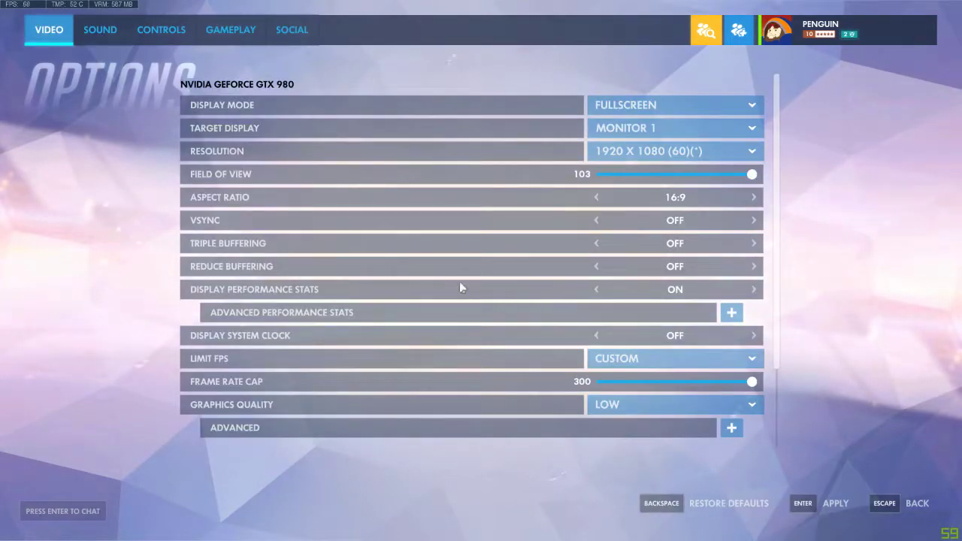
pyautogui.scroll(-2, 447, 363)
pyautogui.scroll(-1, 447, 363)
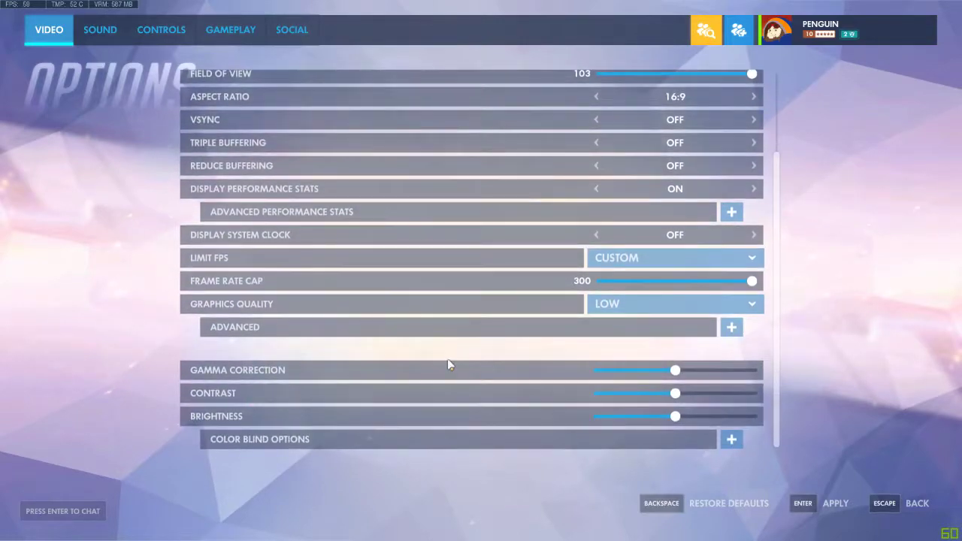
pyautogui.click(109, 38)
pyautogui.click(227, 28)
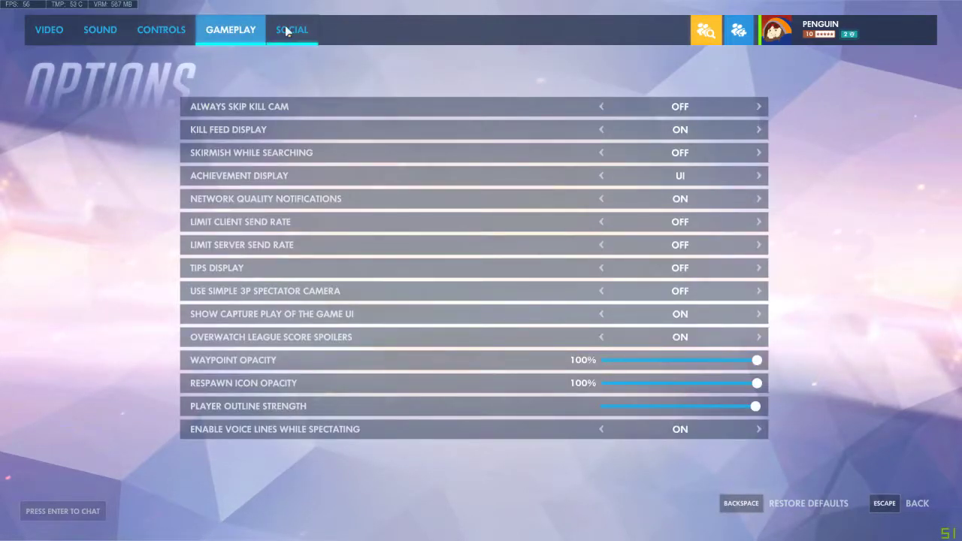
# Leave the Overwatch options and open a new File Explorer window from the taskbar
pyautogui.press('Escape')
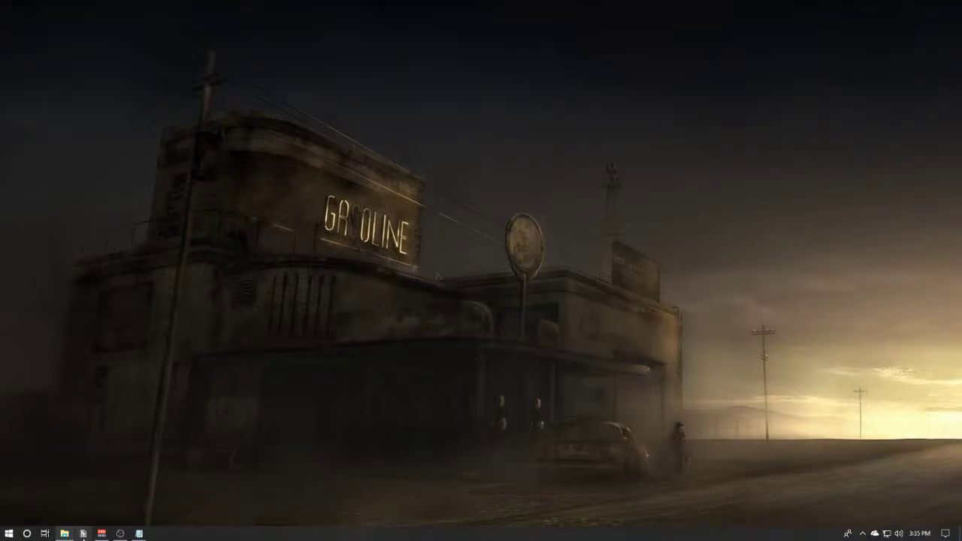
pyautogui.rightClick(65, 534)
pyautogui.click(48, 485)
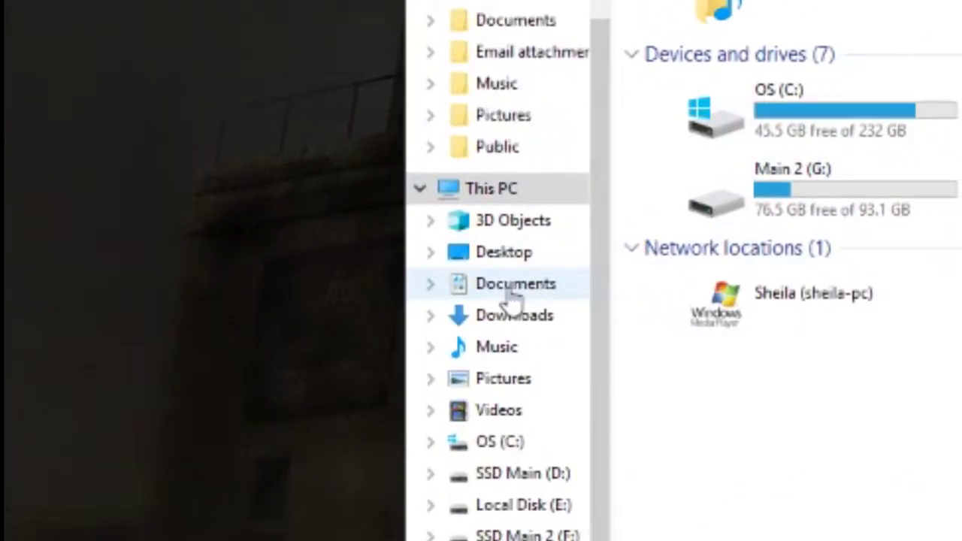
# Open the Documents folder and scroll through its game folders
pyautogui.click(508, 288)
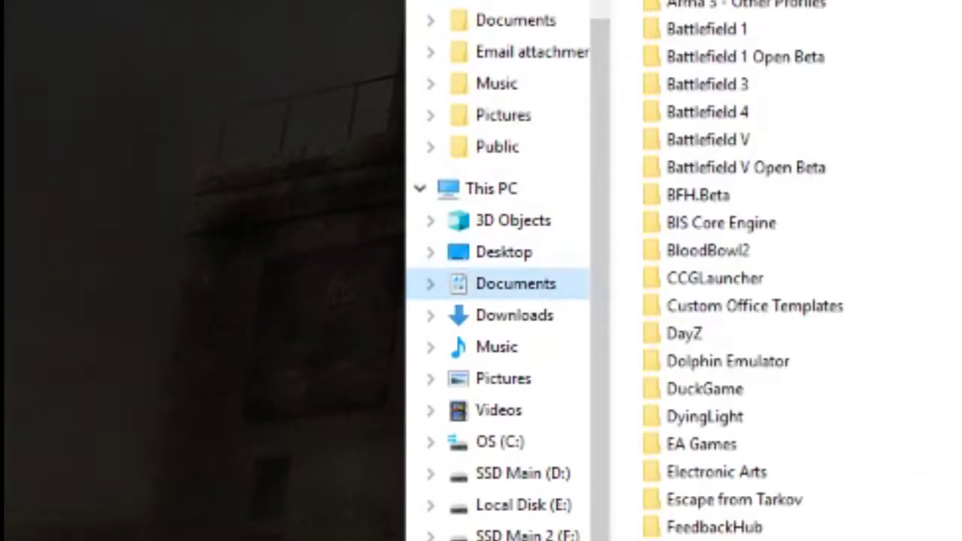
pyautogui.scroll(-3, 827, 118)
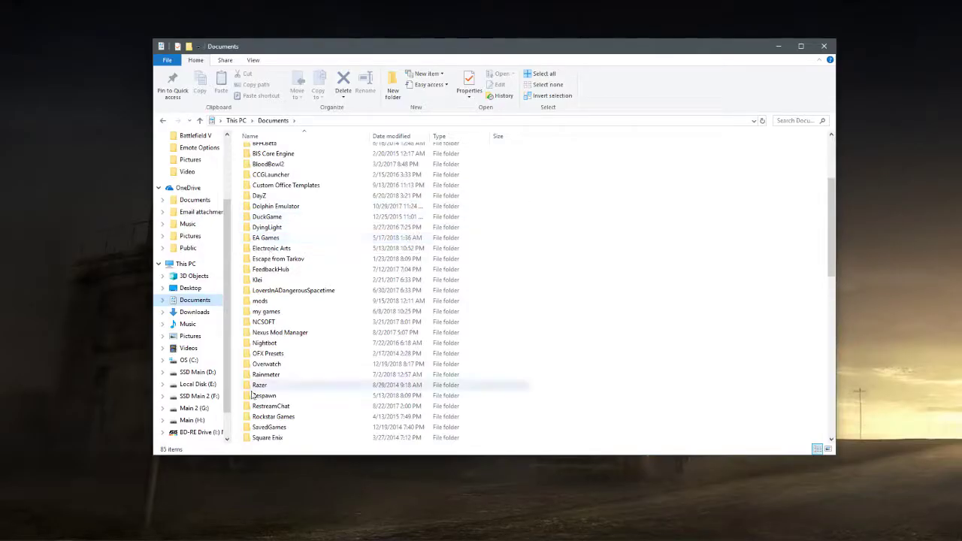
pyautogui.scroll(4, 267, 383)
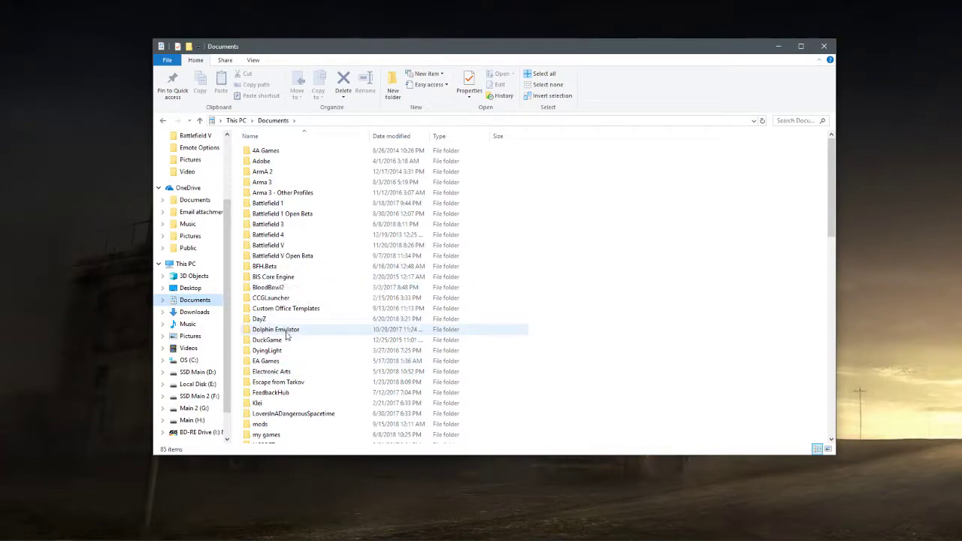
pyautogui.scroll(-4, 301, 315)
pyautogui.scroll(1, 316, 306)
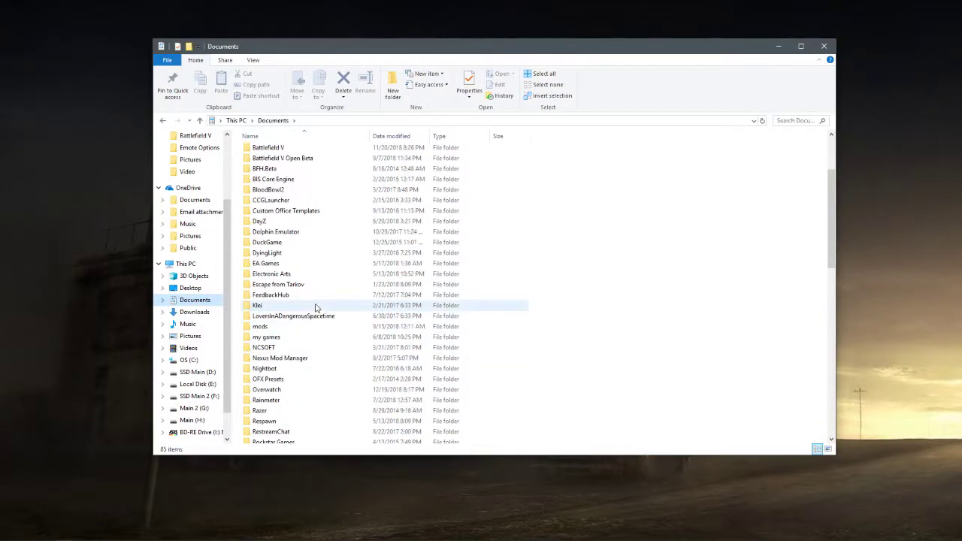
pyautogui.scroll(-1, 320, 323)
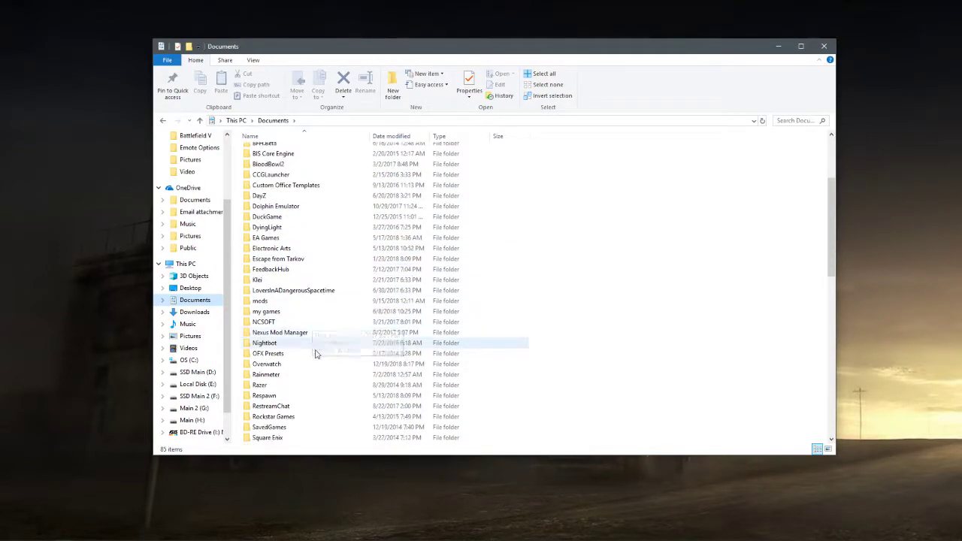
# Open Documents\Overwatch\videos\overwatch and find the folder empty
pyautogui.doubleClick(266, 364)
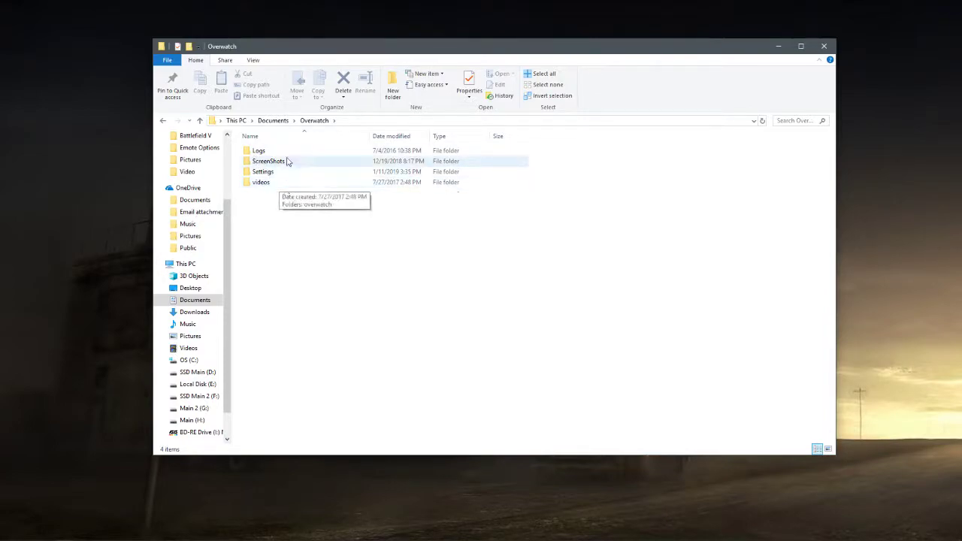
pyautogui.doubleClick(262, 182)
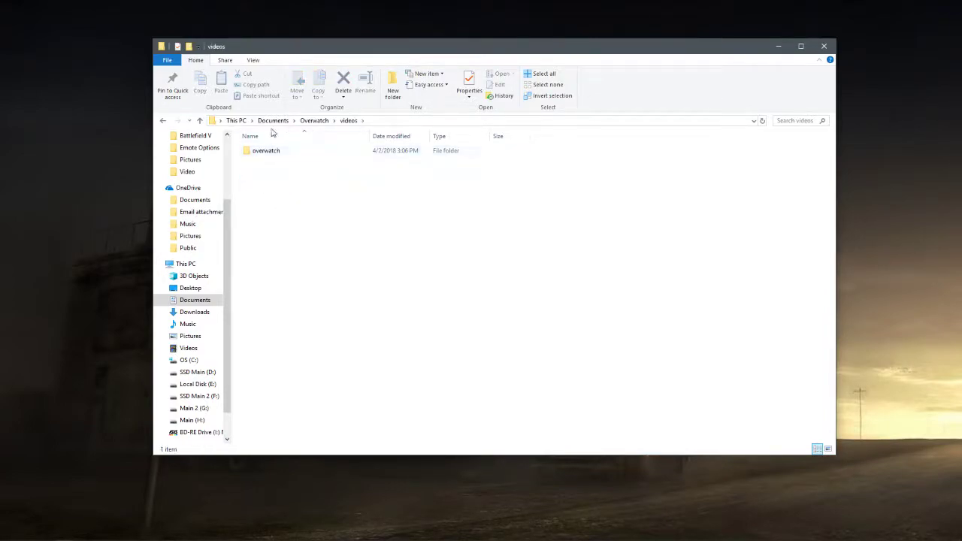
pyautogui.doubleClick(265, 153)
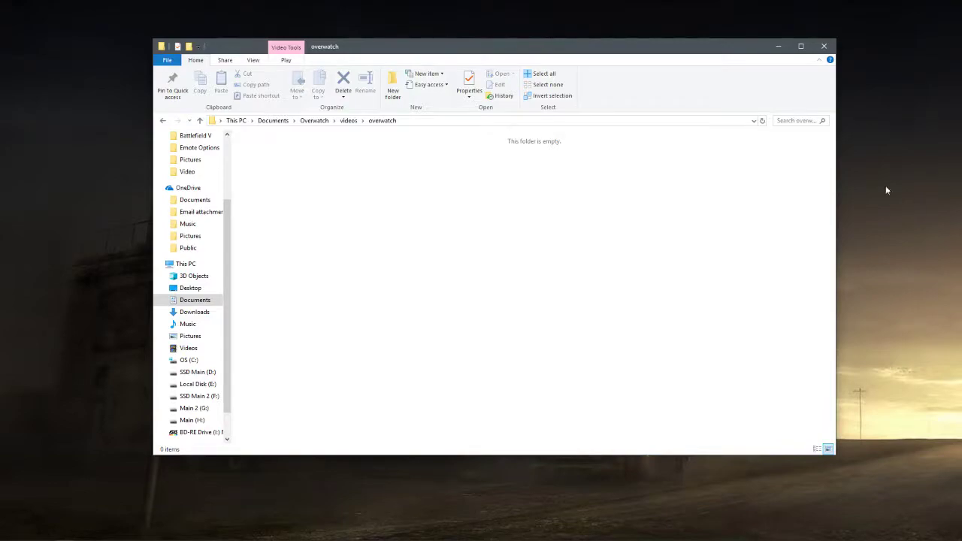
pyautogui.click(162, 120)
pyautogui.click(163, 120)
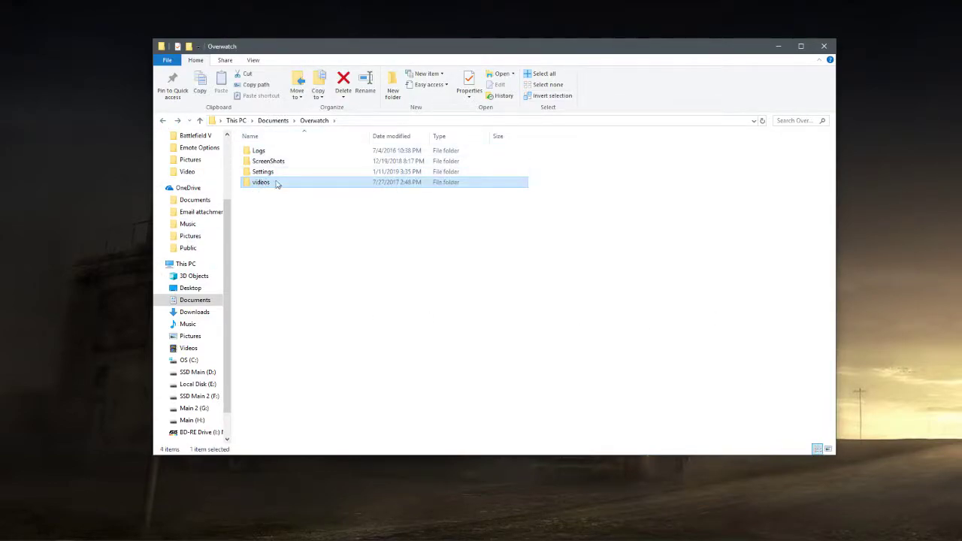
pyautogui.doubleClick(262, 184)
pyautogui.doubleClick(272, 152)
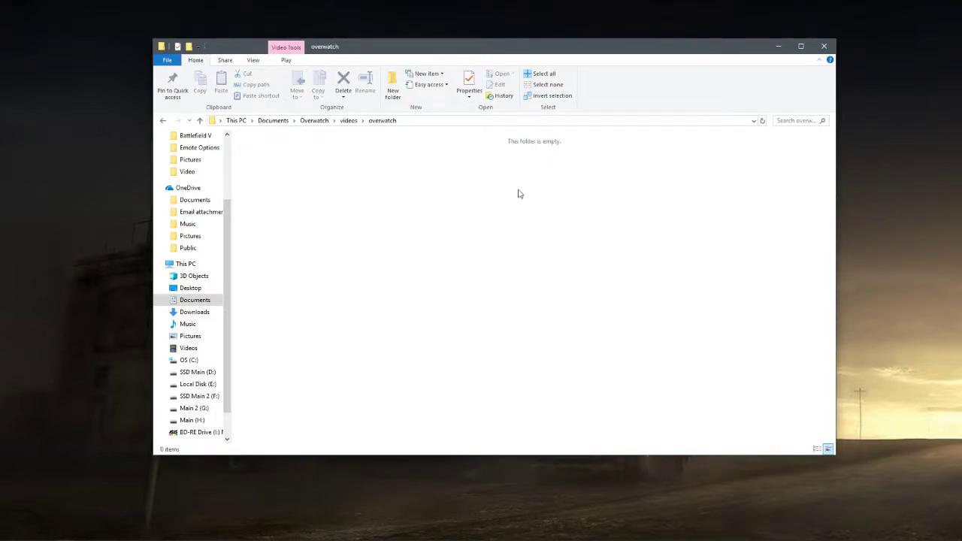
# Check the Documents folder list and the empty folder, then go back to Documents\Overwatch
pyautogui.click(294, 120)
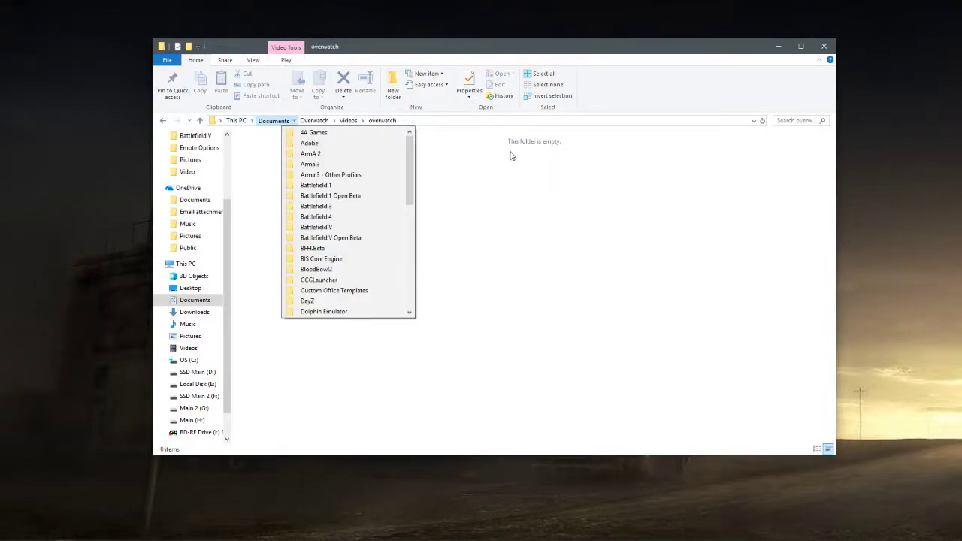
pyautogui.click(253, 155)
pyautogui.moveTo(243, 142); pyautogui.dragTo(834, 235)
pyautogui.click(163, 120)
pyautogui.click(162, 120)
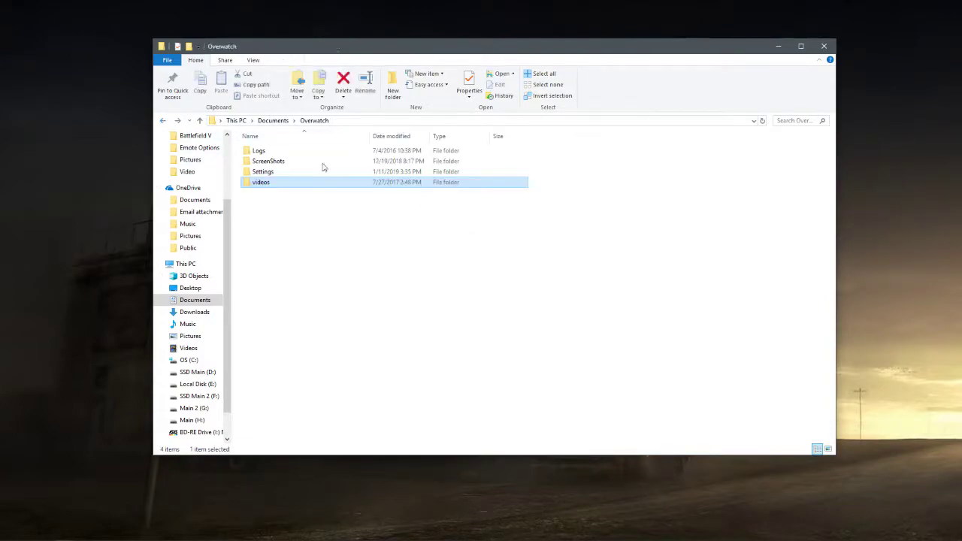
# Open the Settings folder and show the Open with app list for Settings_v0.ini
pyautogui.doubleClick(264, 172)
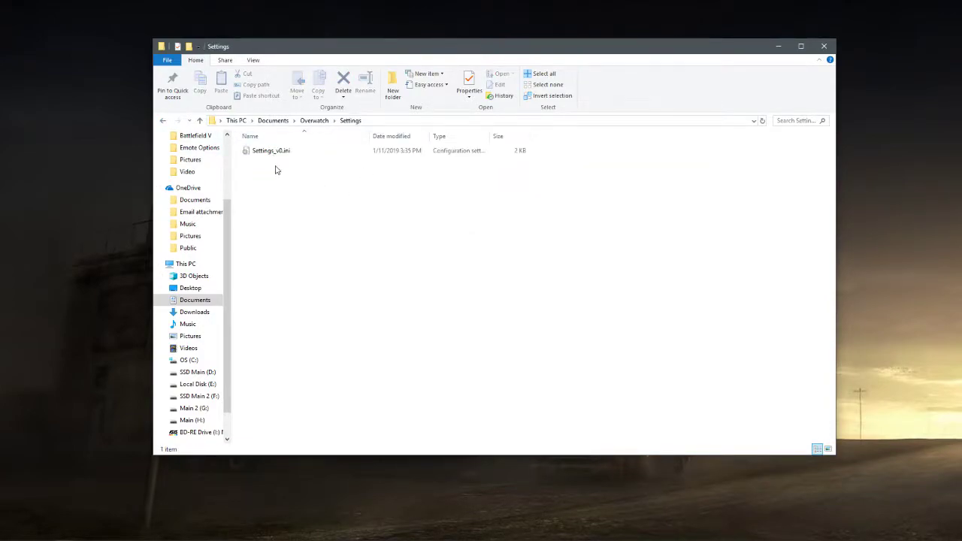
pyautogui.rightClick(275, 153)
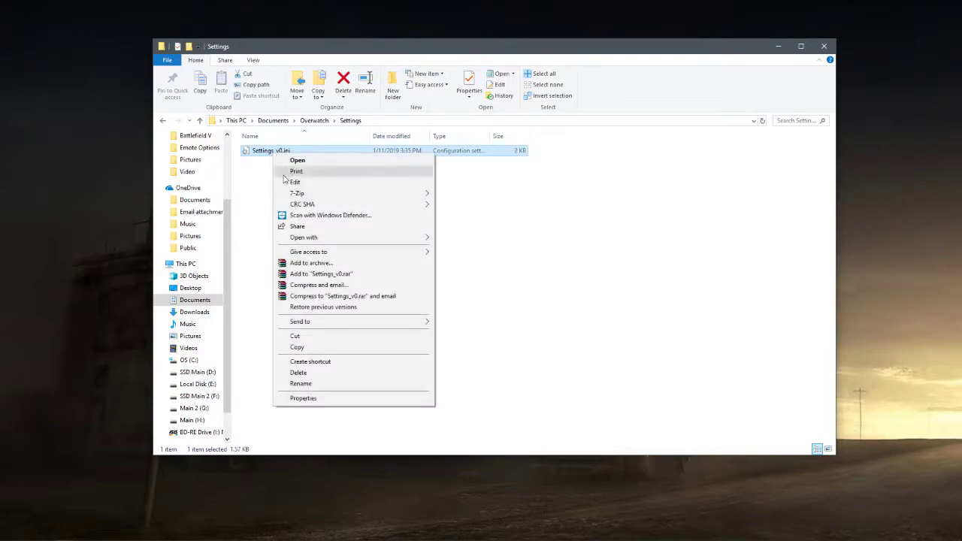
pyautogui.moveTo(421, 237)
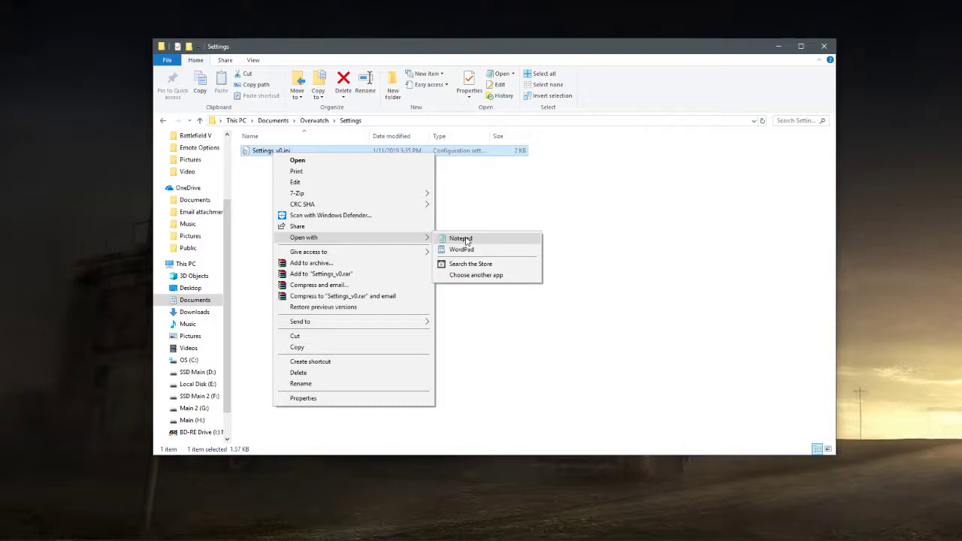
pyautogui.click(461, 238)
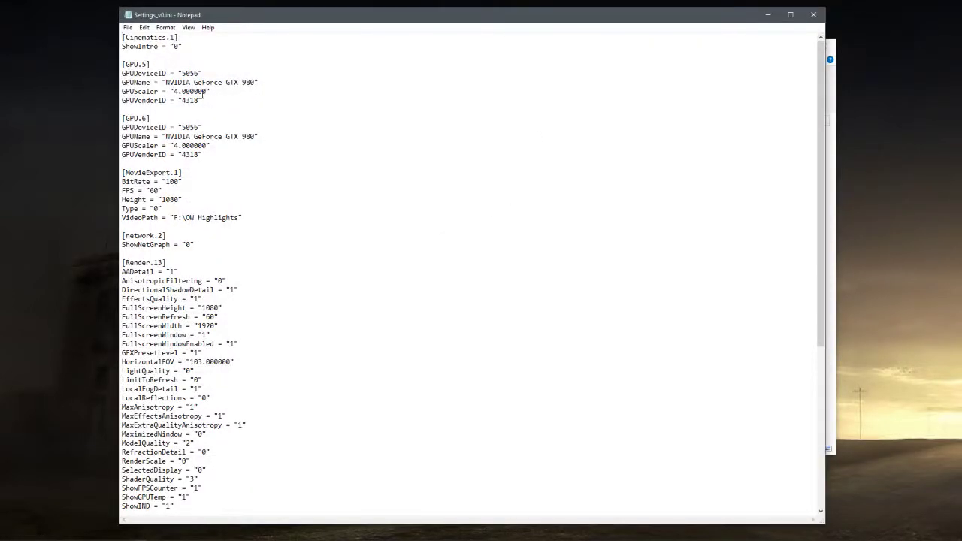
pyautogui.moveTo(304, 20); pyautogui.dragTo(307, 2)
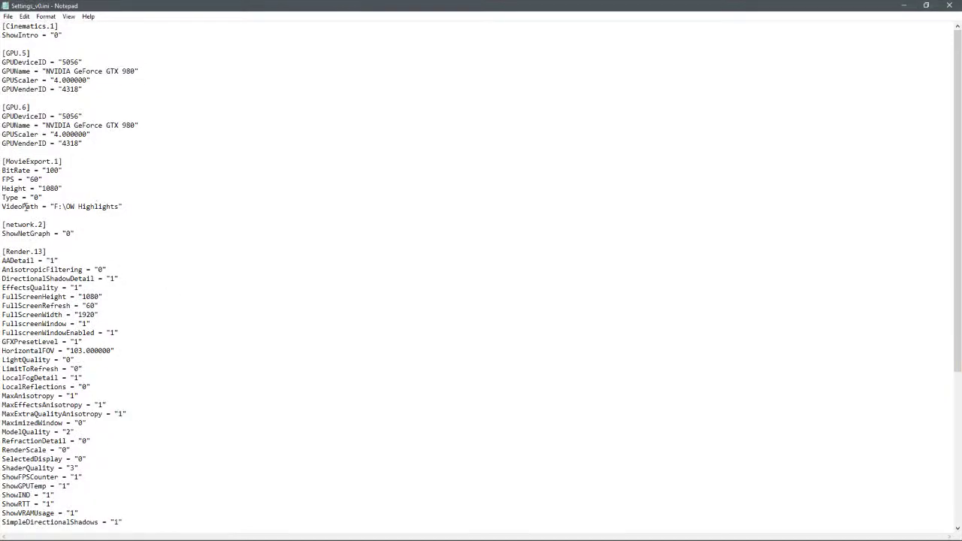
pyautogui.moveTo(5, 161); pyautogui.dragTo(77, 172)
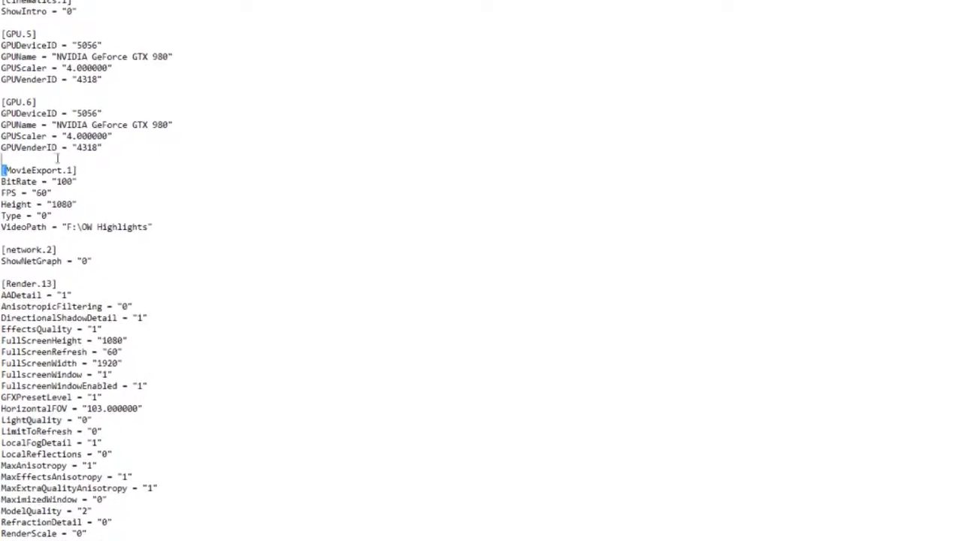
pyautogui.click(79, 171)
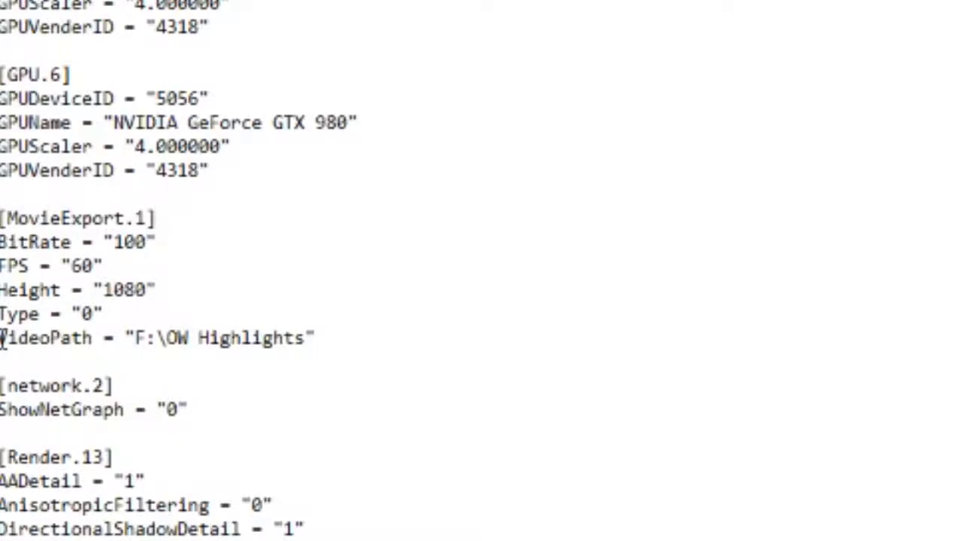
pyautogui.moveTo(2, 339); pyautogui.dragTo(369, 341)
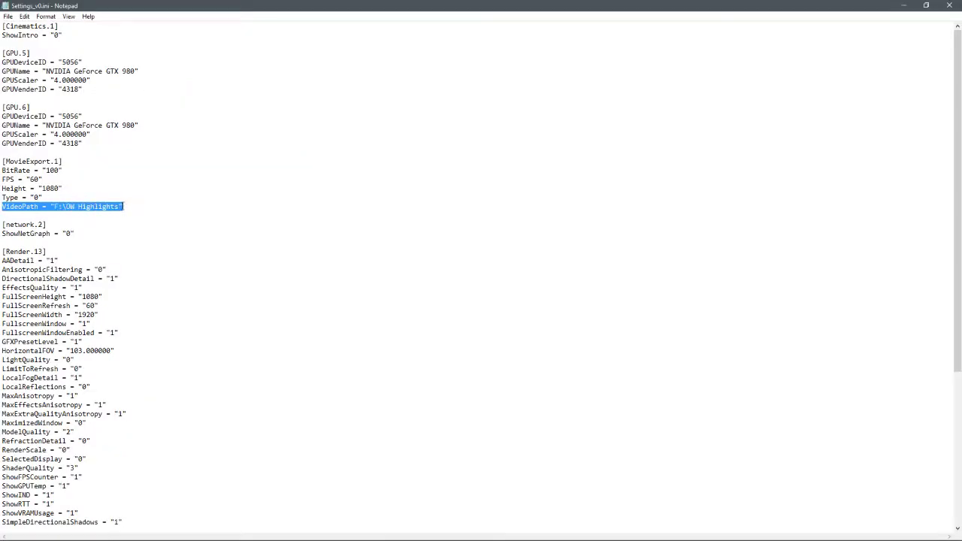
pyautogui.click(18, 209)
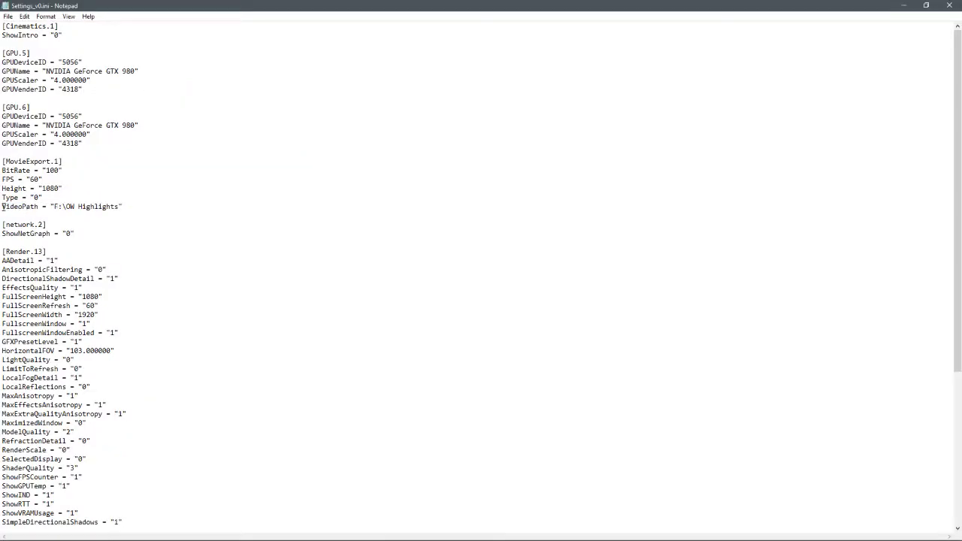
pyautogui.moveTo(3, 206); pyautogui.dragTo(39, 206)
pyautogui.moveTo(3, 206); pyautogui.dragTo(46, 206)
pyautogui.click(18, 161)
pyautogui.moveTo(2, 206); pyautogui.dragTo(50, 205)
pyautogui.click(54, 206)
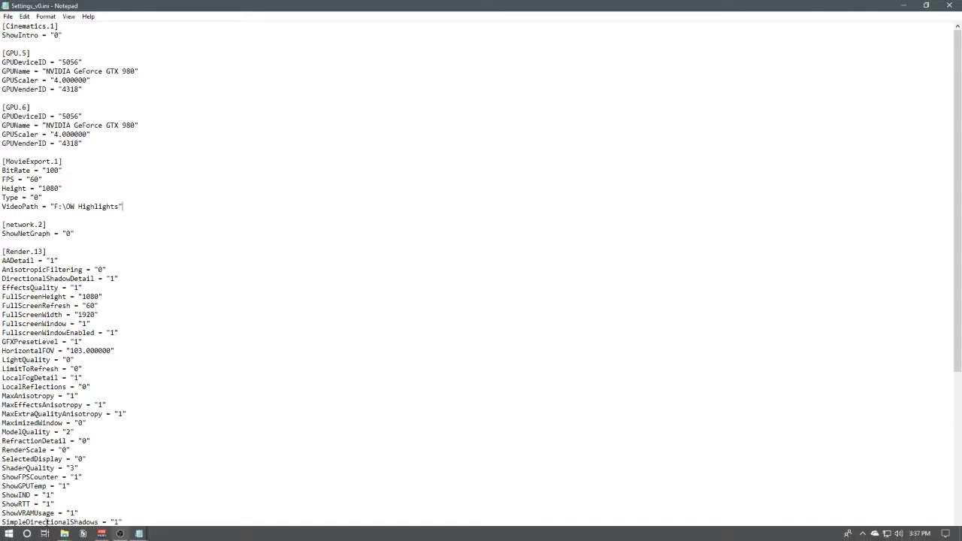
# Open a new File Explorer window from the taskbar and scroll through This PC
pyautogui.rightClick(64, 534)
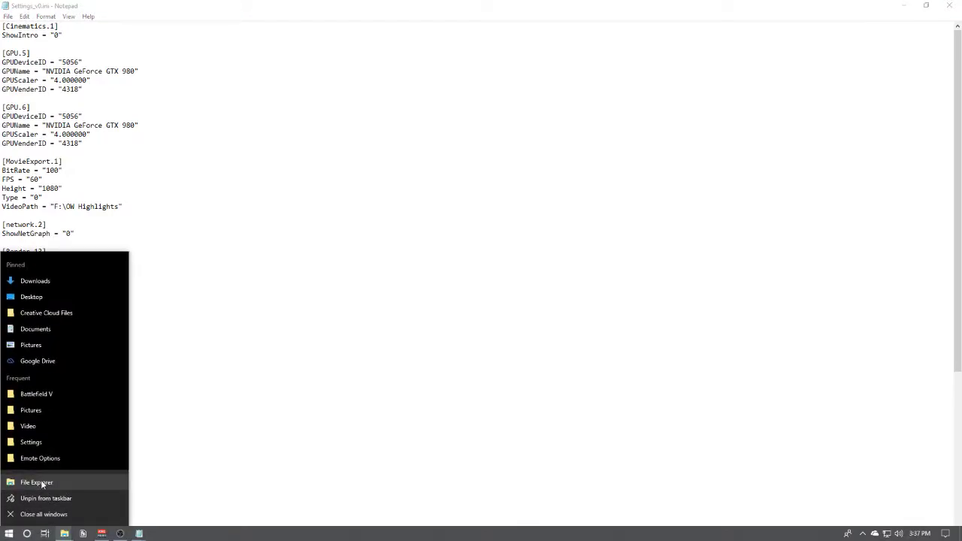
pyautogui.click(40, 479)
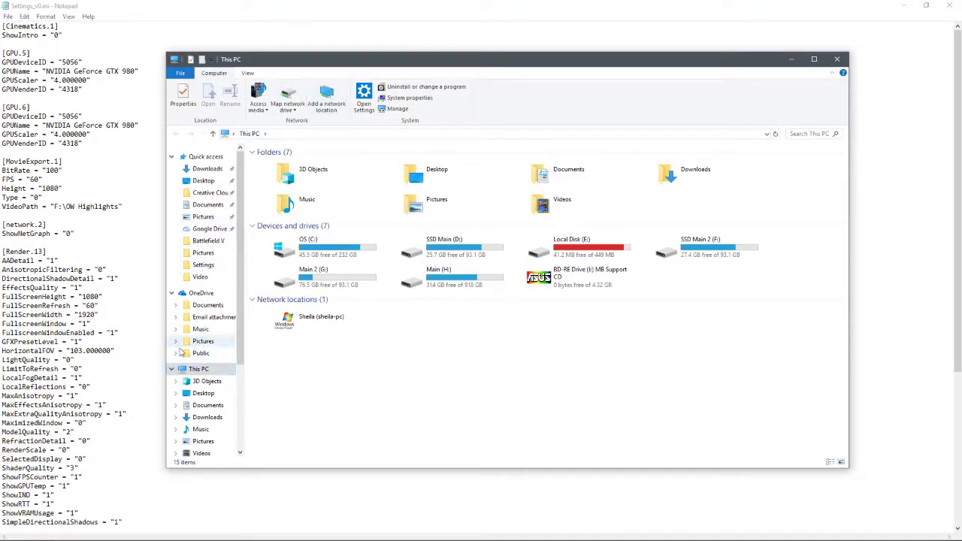
pyautogui.scroll(-2, 222, 417)
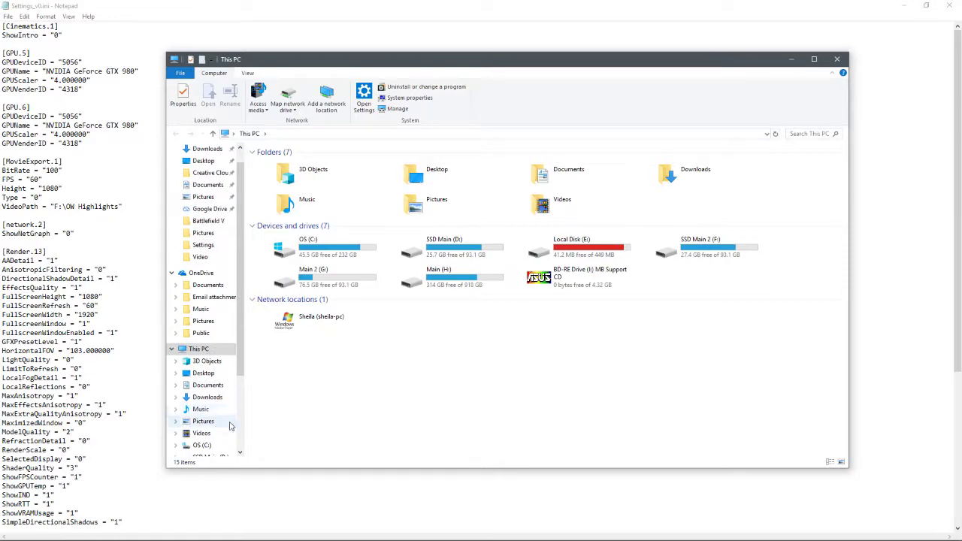
pyautogui.scroll(-3, 220, 415)
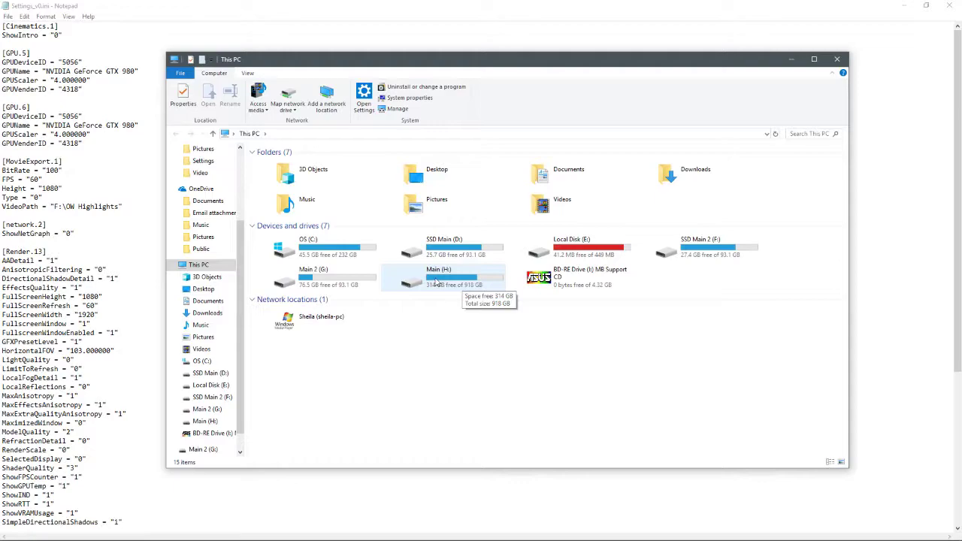
# Open the Test video folder on Main (H:) and select its path, H:\Test video
pyautogui.doubleClick(436, 279)
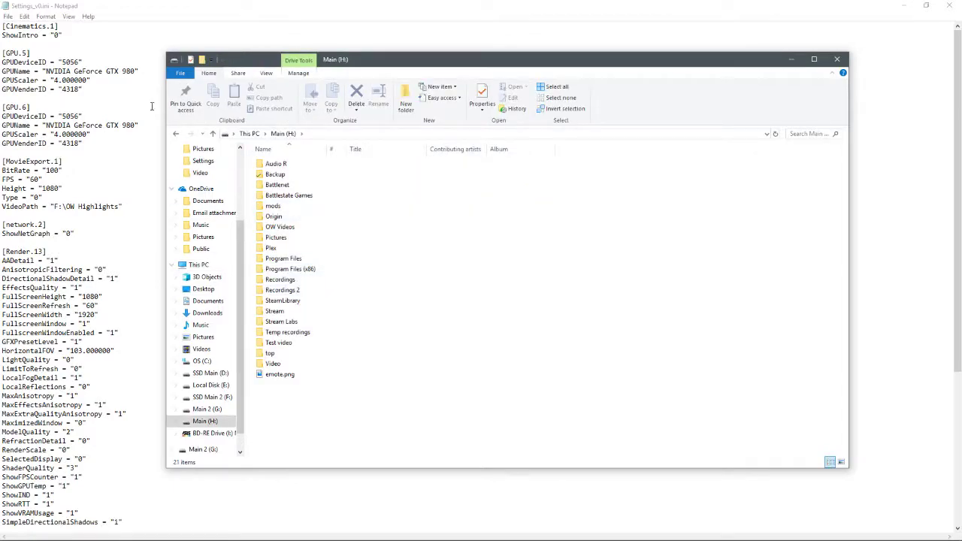
pyautogui.click(177, 135)
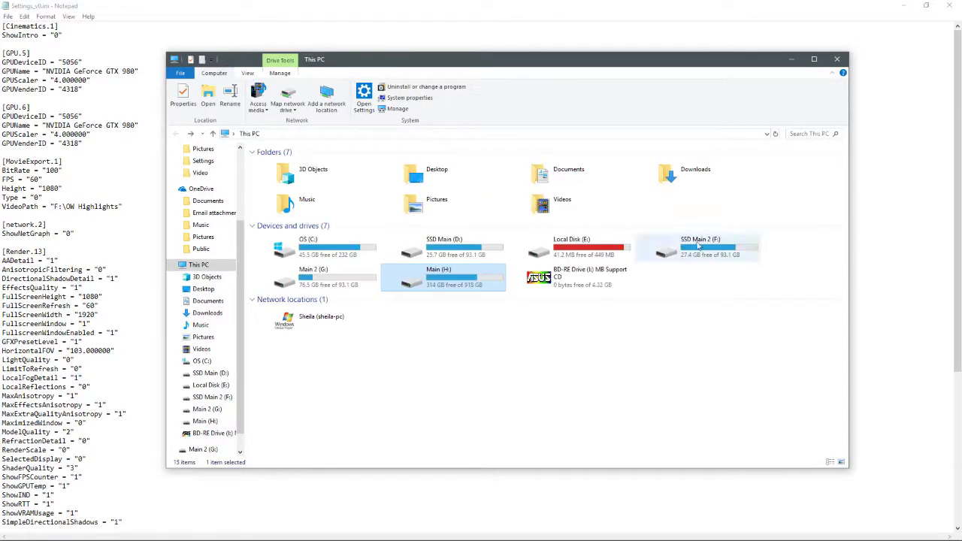
pyautogui.doubleClick(438, 283)
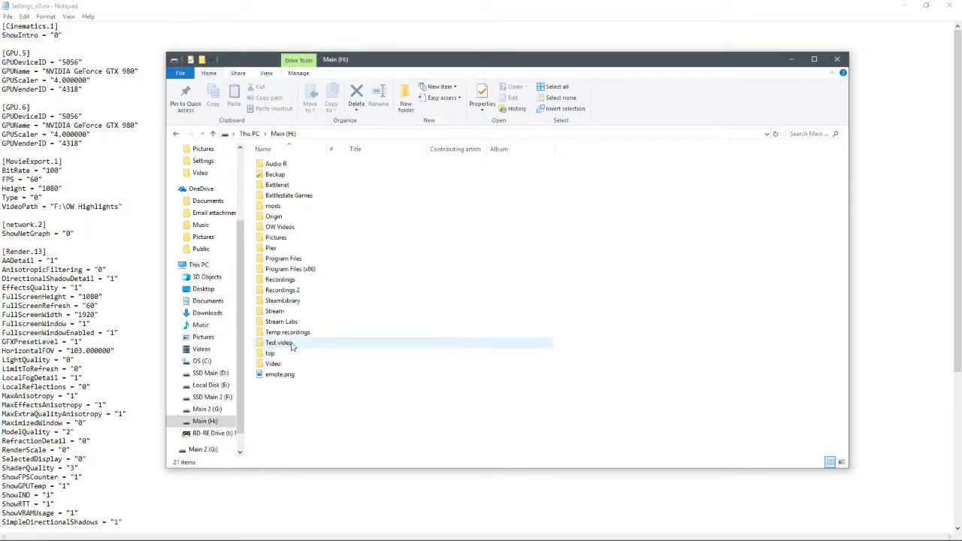
pyautogui.doubleClick(286, 345)
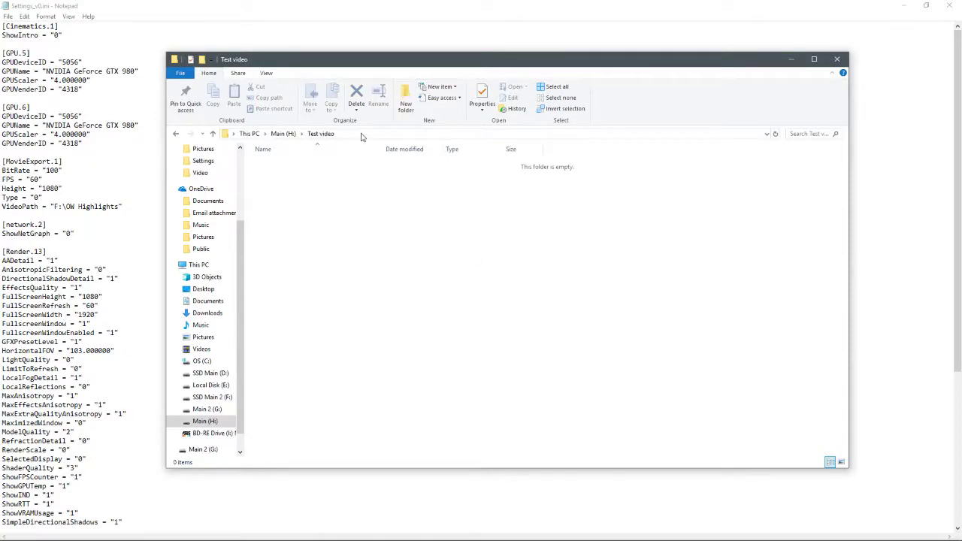
pyautogui.click(361, 134)
pyautogui.hotkey('ctrl', 'c')
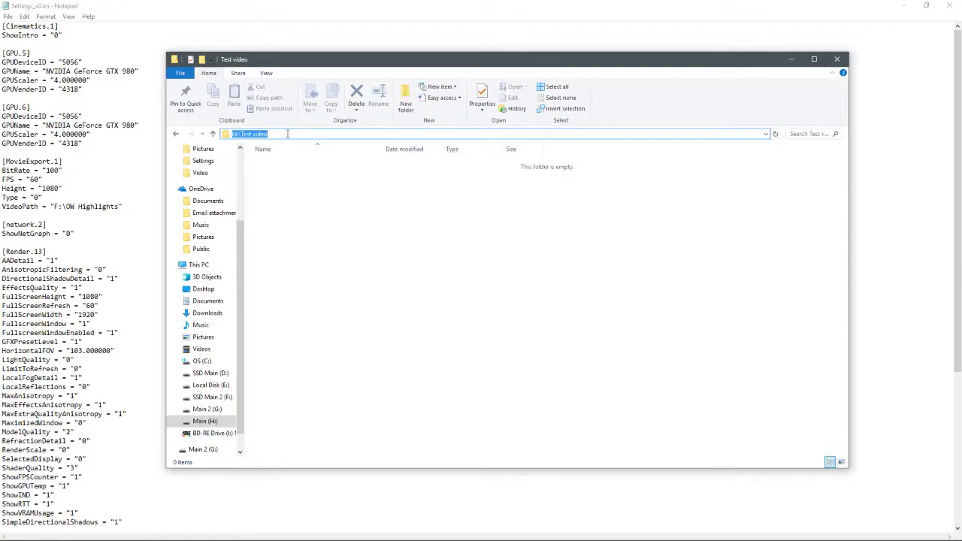
# Replace the VideoPath value in Settings_v0.ini with H:\Test video
pyautogui.click(792, 60)
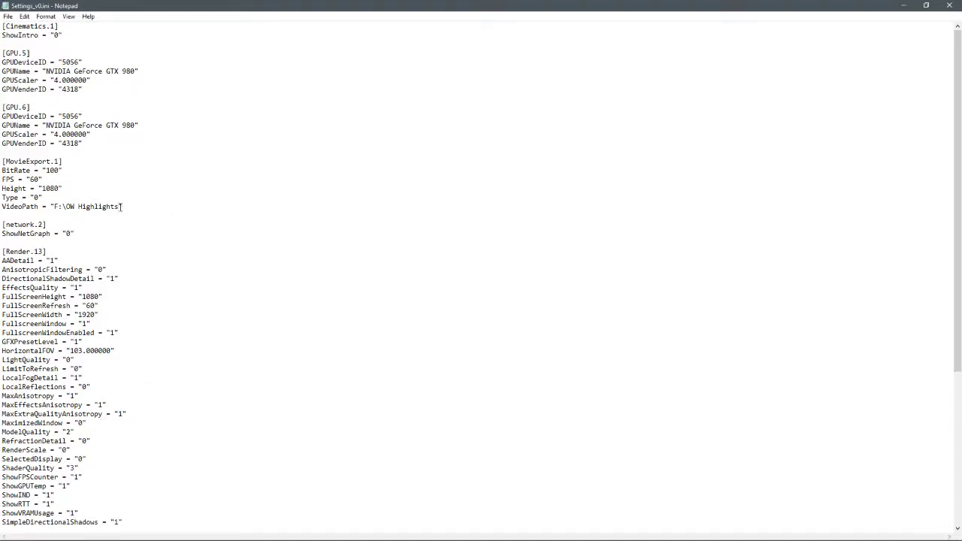
pyautogui.moveTo(119, 206); pyautogui.dragTo(56, 205)
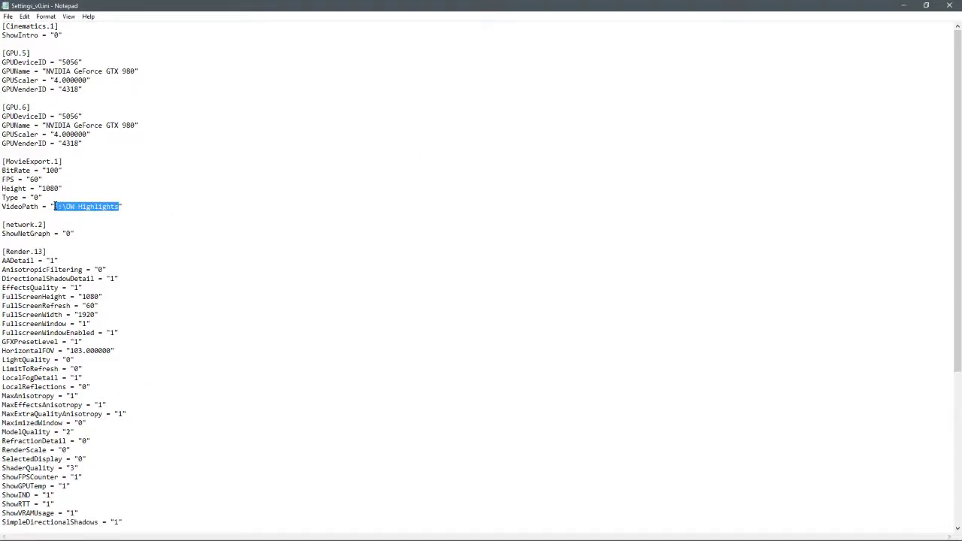
pyautogui.hotkey('ctrl', 'v')
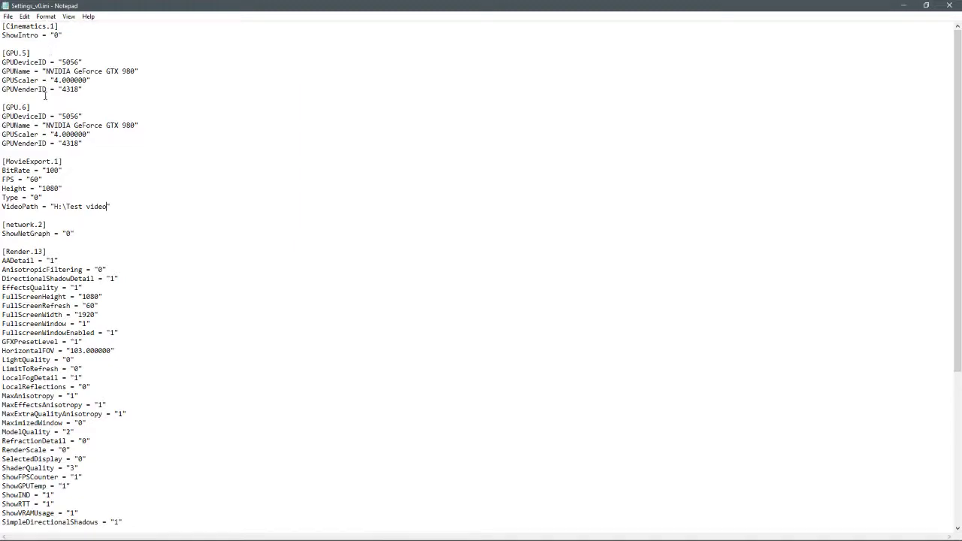
# Close Notepad without saving the settings file
pyautogui.click(8, 16)
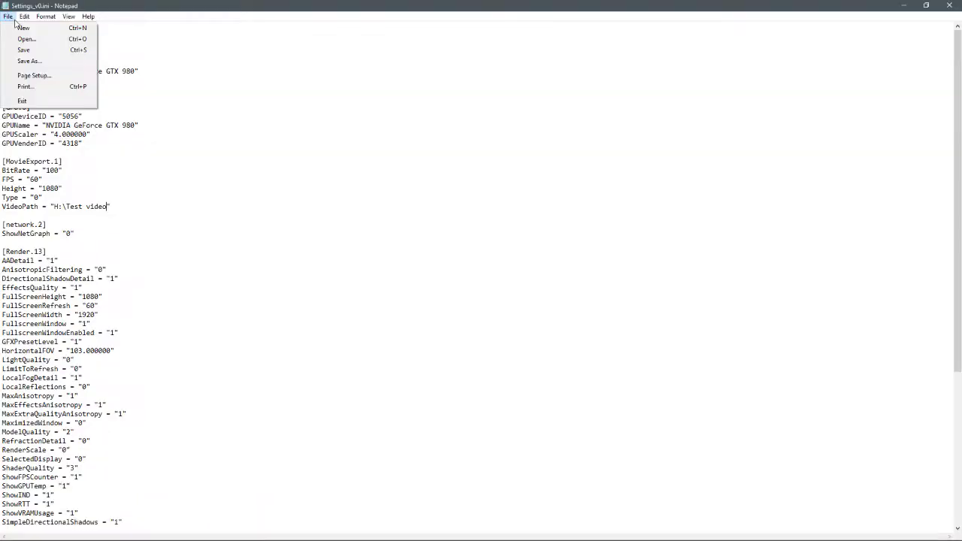
pyautogui.click(294, 229)
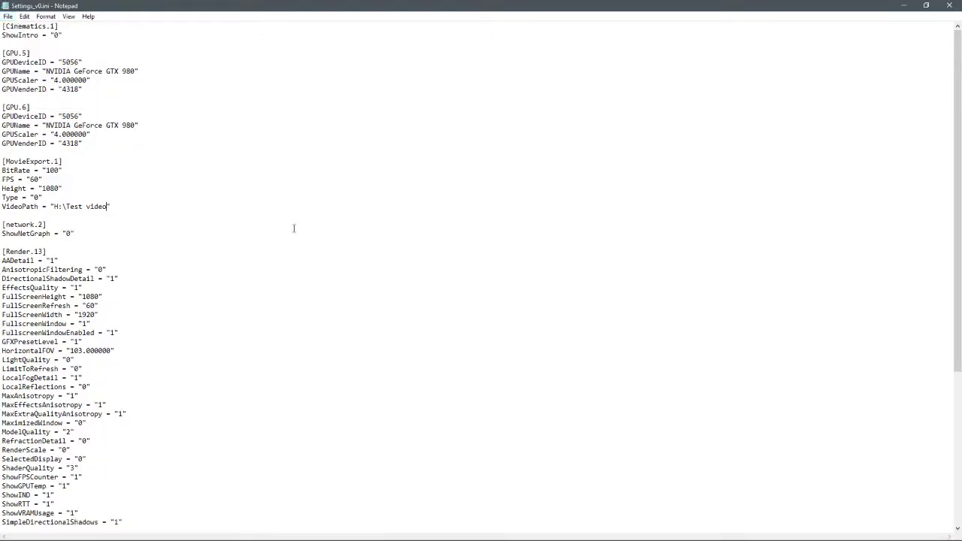
pyautogui.click(948, 6)
pyautogui.click(497, 282)
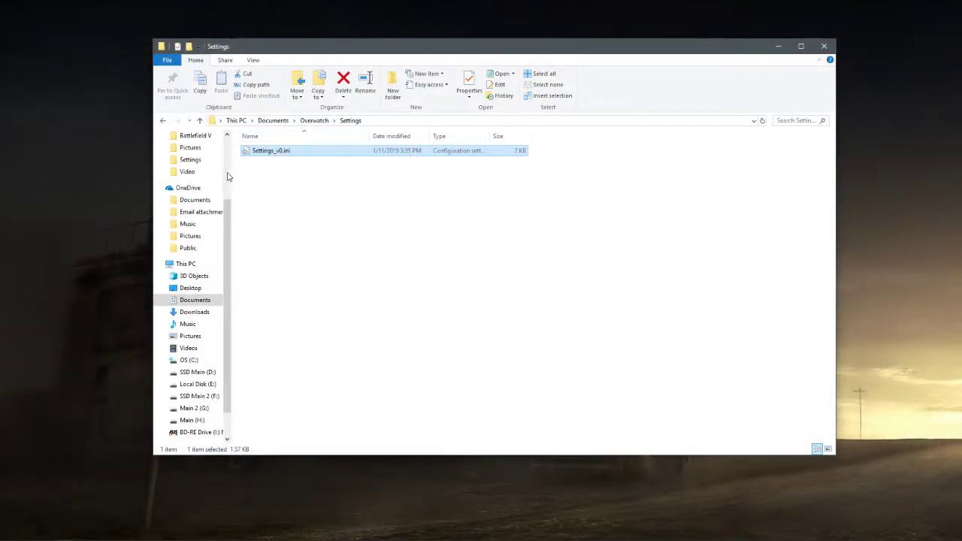
# Reopen Documents\Overwatch\videos\overwatch and confirm it is still empty
pyautogui.click(162, 121)
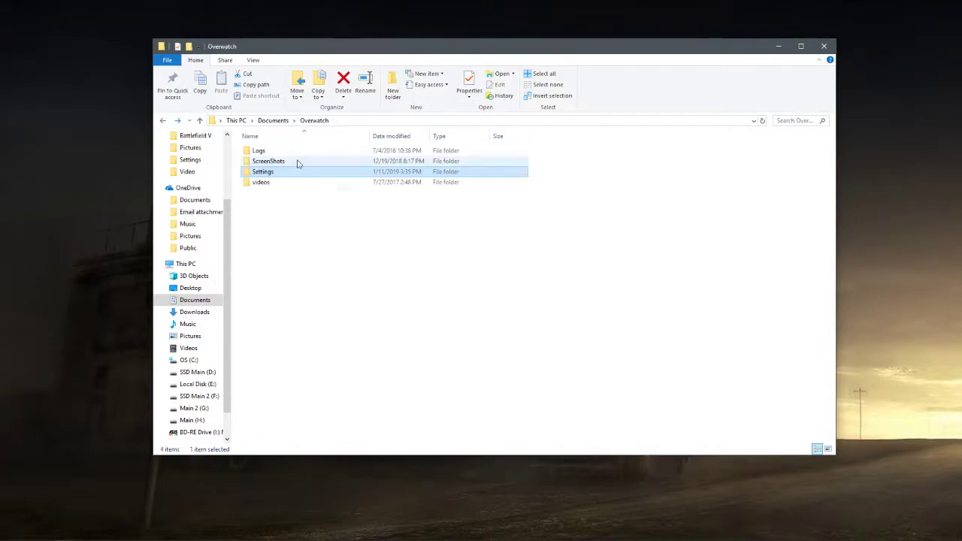
pyautogui.doubleClick(261, 184)
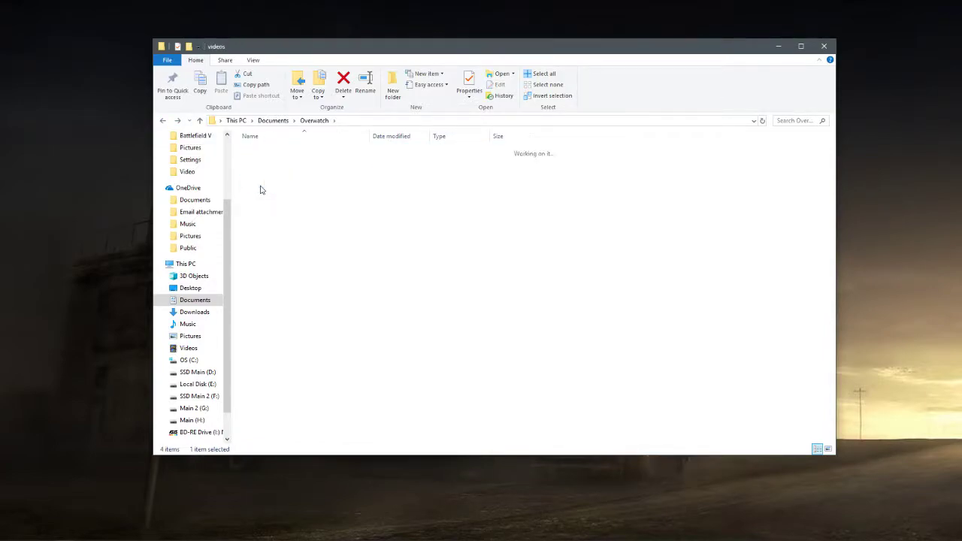
pyautogui.doubleClick(269, 151)
pyautogui.moveTo(252, 149); pyautogui.dragTo(821, 227)
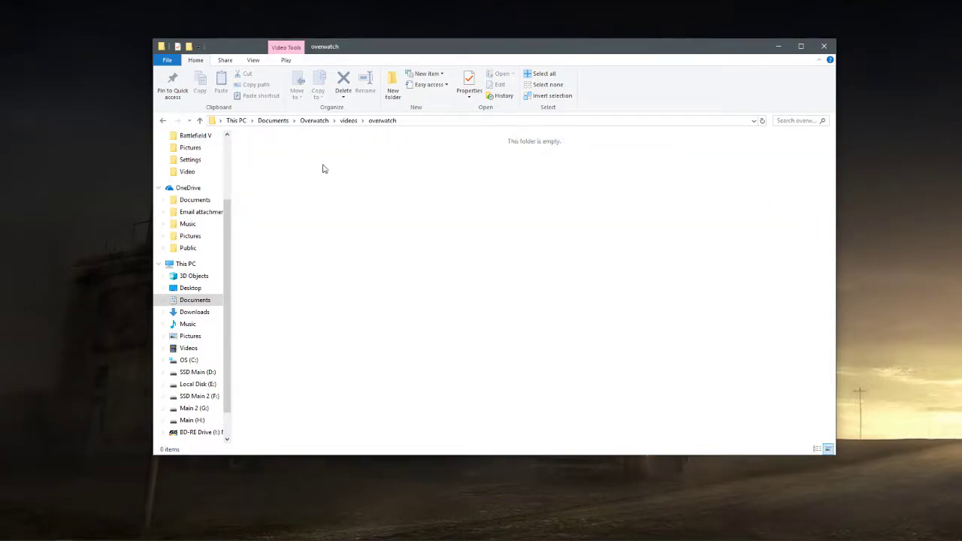
pyautogui.moveTo(243, 140); pyautogui.dragTo(826, 240)
pyautogui.moveTo(246, 142); pyautogui.dragTo(829, 248)
# Confirm H:\Test video is empty, then close File Explorer
pyautogui.click(194, 420)
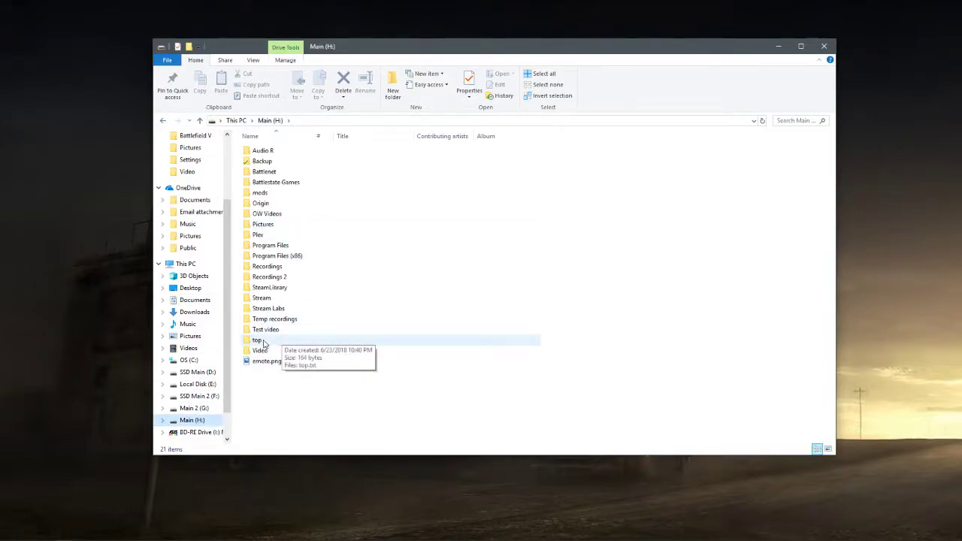
pyautogui.doubleClick(269, 329)
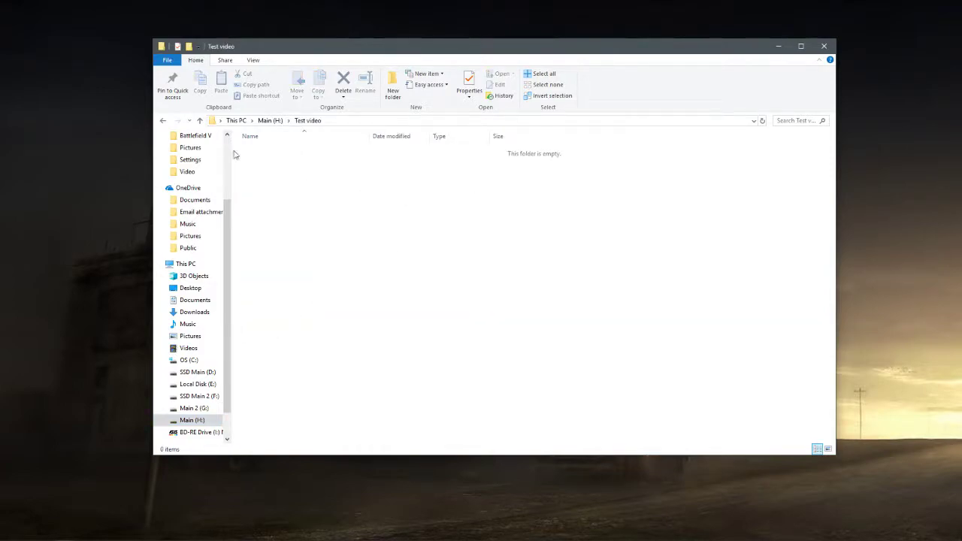
pyautogui.moveTo(244, 151); pyautogui.dragTo(834, 245)
pyautogui.click(825, 47)
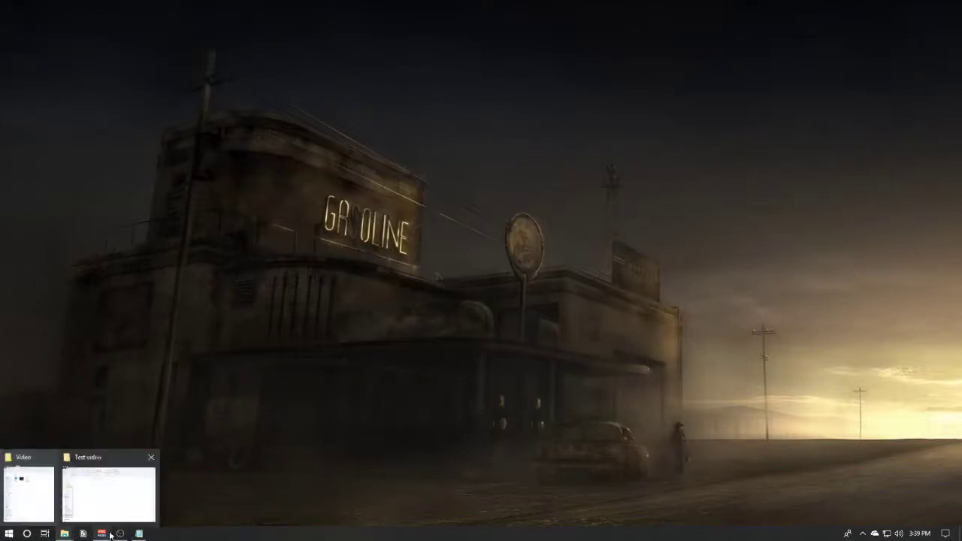
# Launch Battle.net through a Windows search for 'battl'
pyautogui.moveTo(105, 537)
pyautogui.click(26, 533)
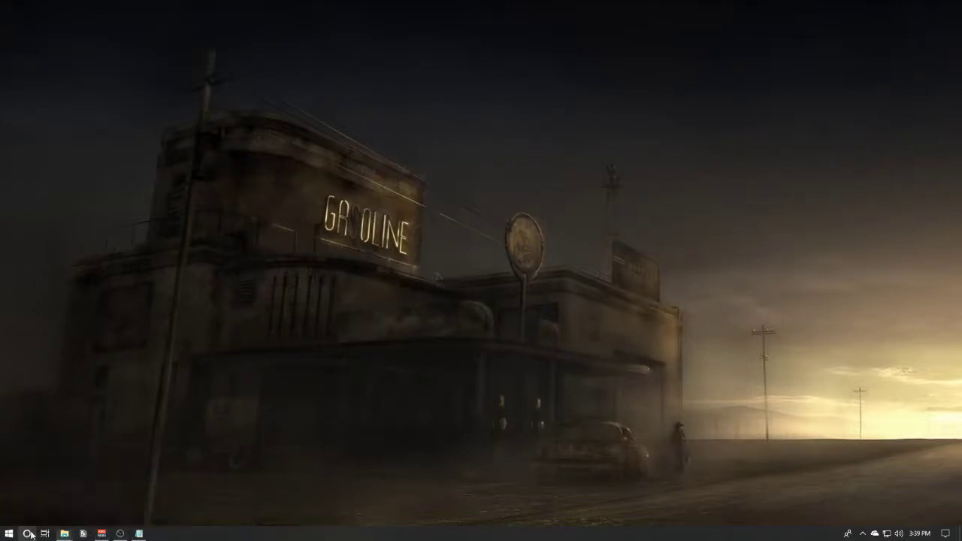
pyautogui.write('battl')
pyautogui.press('Return')
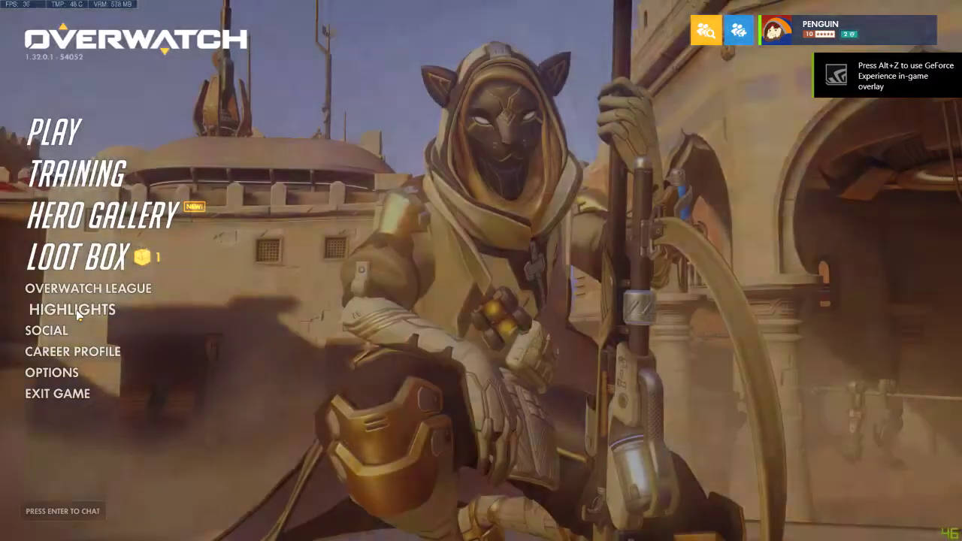
pyautogui.click(78, 310)
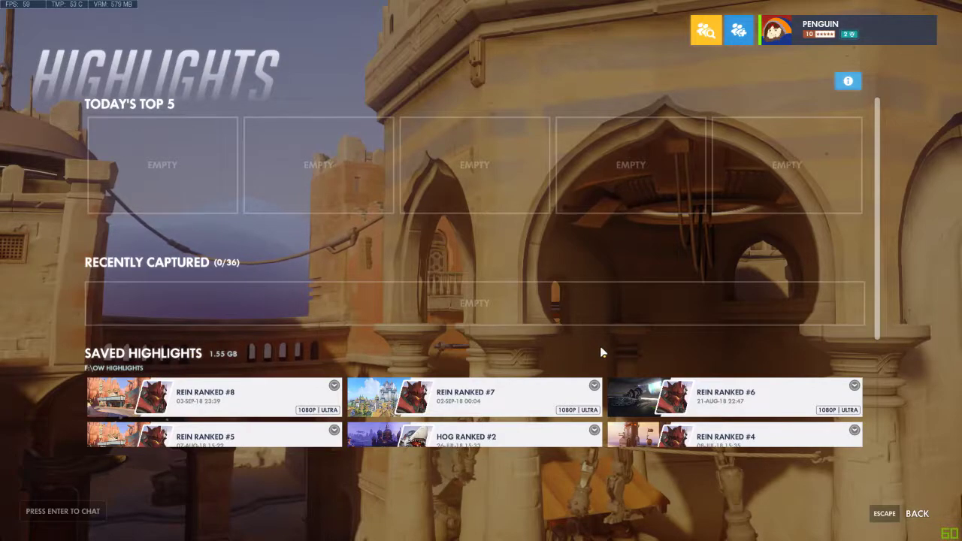
pyautogui.scroll(-1, 265, 342)
pyautogui.scroll(-3, 265, 342)
pyautogui.scroll(2, 113, 301)
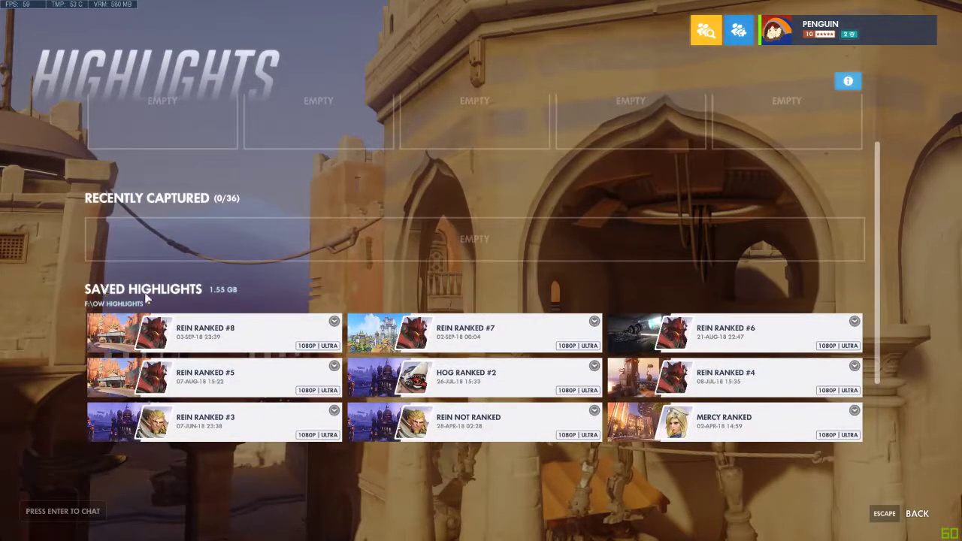
pyautogui.scroll(-5, 258, 311)
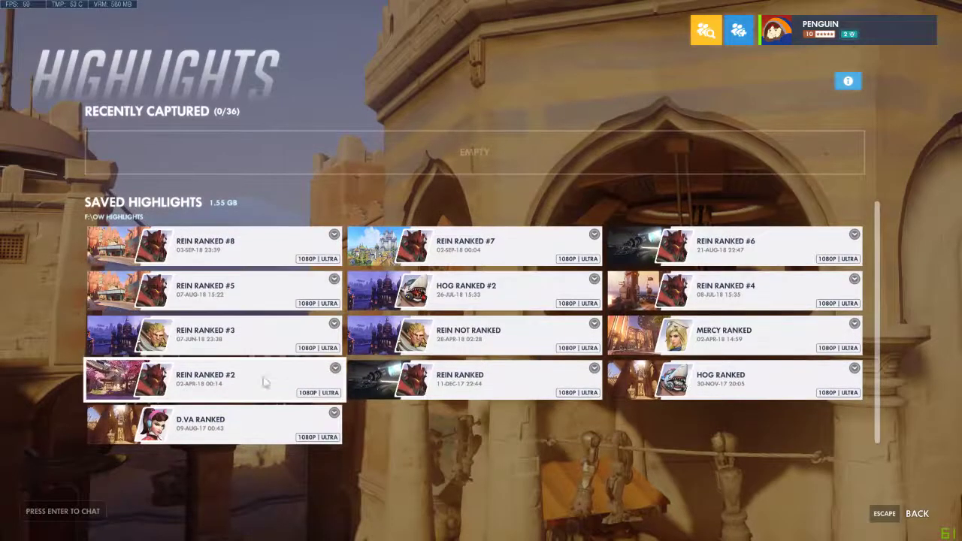
pyautogui.scroll(6, 290, 376)
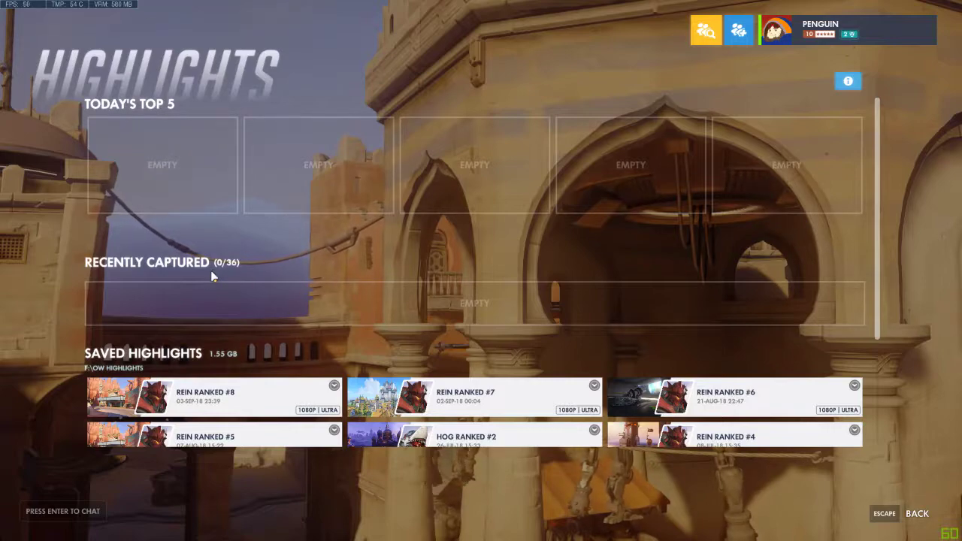
pyautogui.press('Escape')
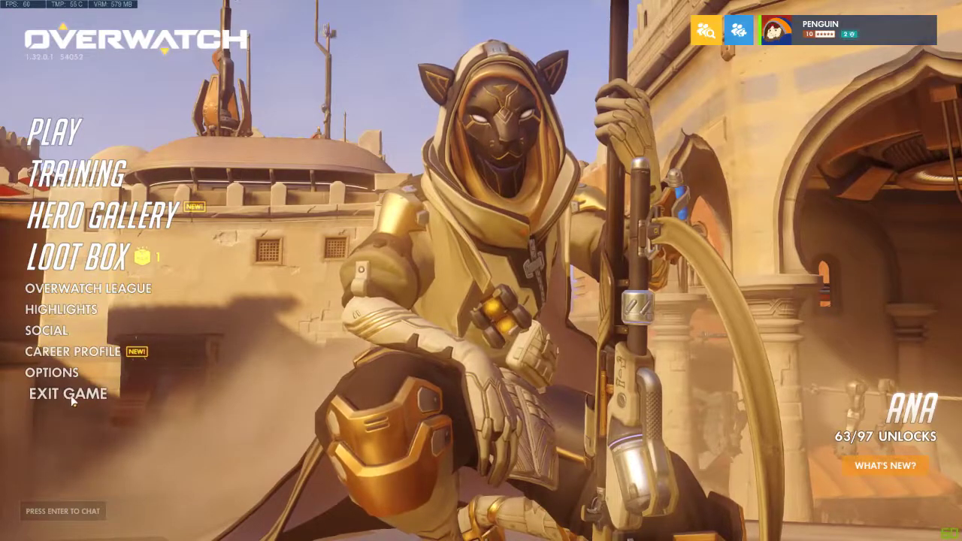